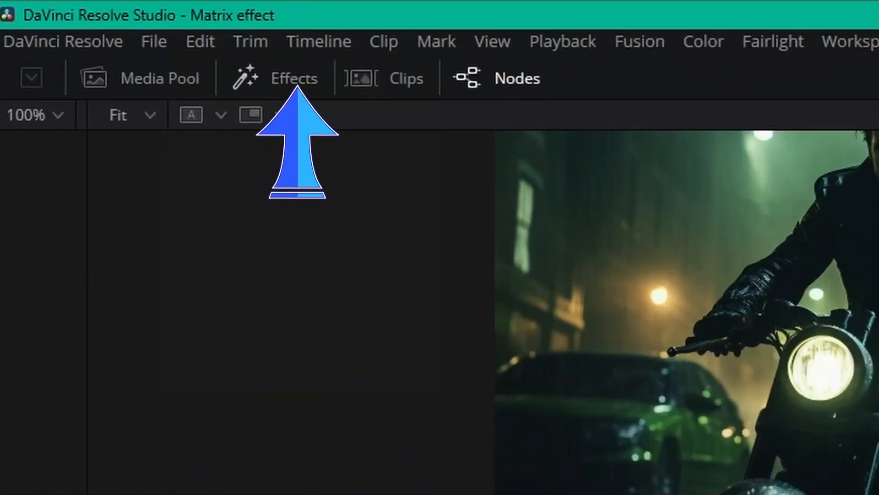
Open the effects library and show the Fusion particle templates.
{"action": "left_click", "coordinate": [104, 14]}
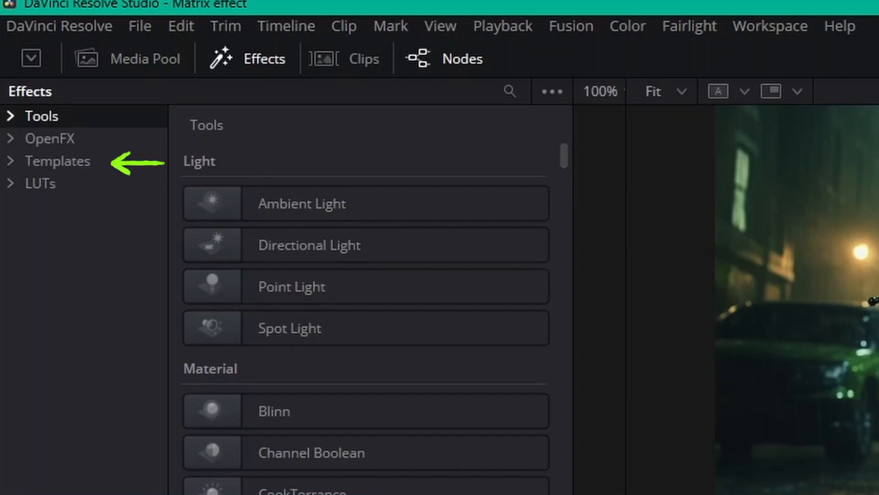
{"action": "left_click", "coordinate": [10, 161]}
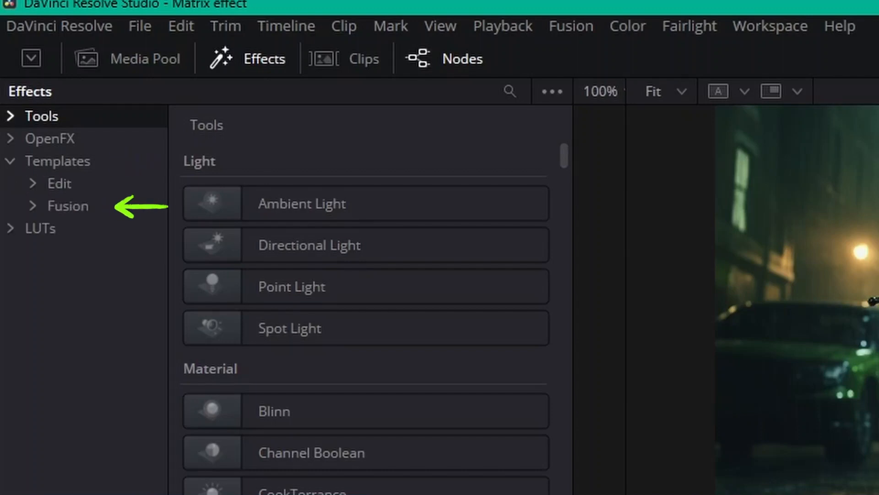
{"action": "left_click", "coordinate": [33, 206]}
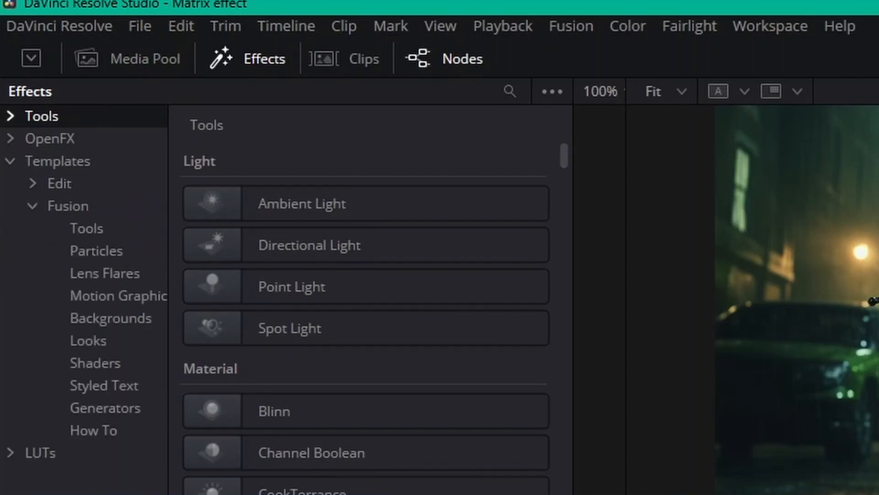
{"action": "left_click", "coordinate": [96, 250]}
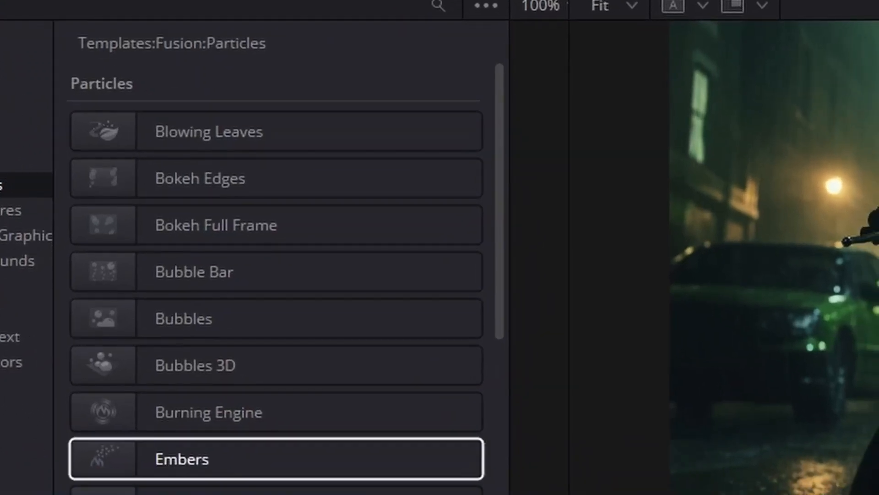
Add the Matrix particle template to the composition.
{"action": "scroll", "coordinate": [275, 357], "scroll_direction": "down", "scroll_amount": 5}
{"action": "scroll", "coordinate": [275, 353], "scroll_direction": "up", "scroll_amount": 5}
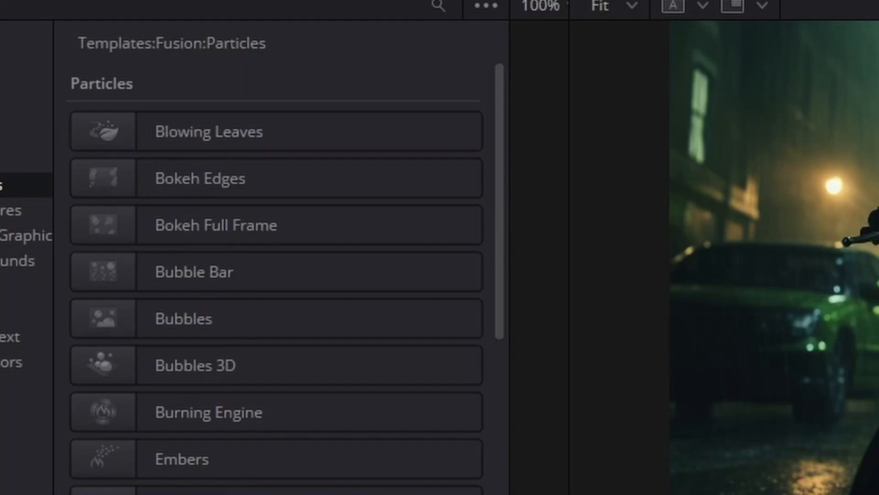
{"action": "scroll", "coordinate": [274, 272], "scroll_direction": "down", "scroll_amount": 7}
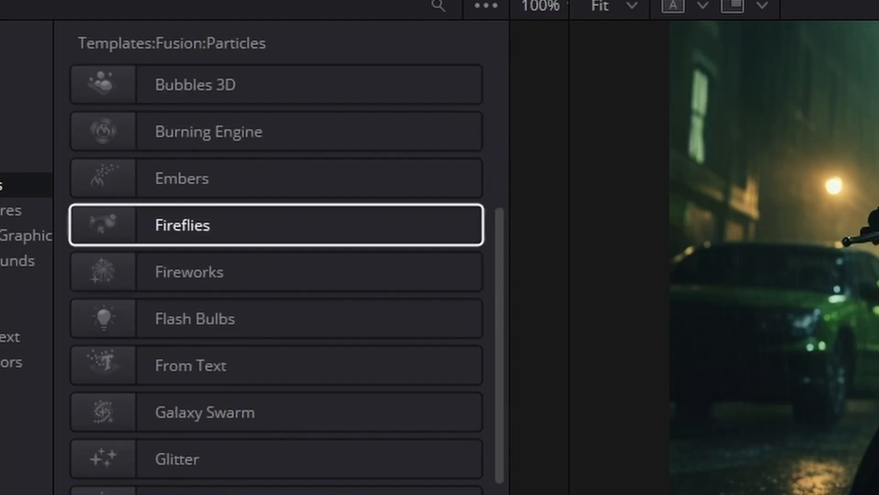
{"action": "scroll", "coordinate": [274, 312], "scroll_direction": "up", "scroll_amount": 7}
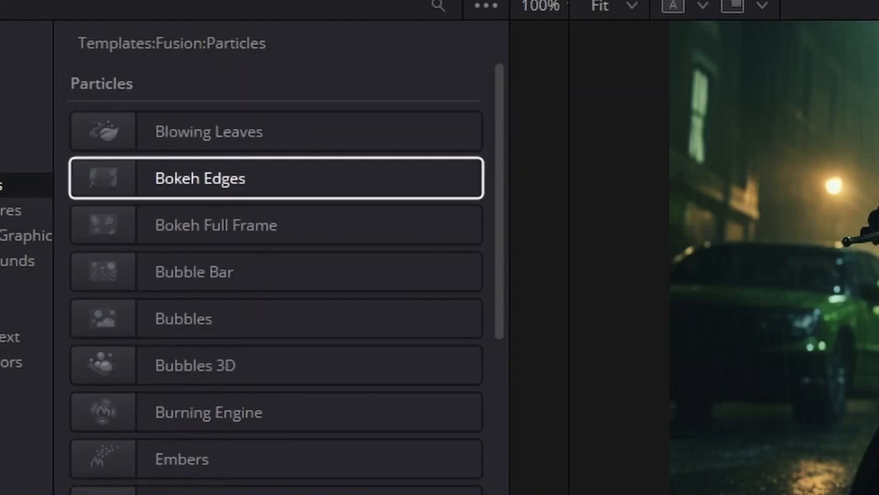
{"action": "scroll", "coordinate": [274, 275], "scroll_direction": "down", "scroll_amount": 8}
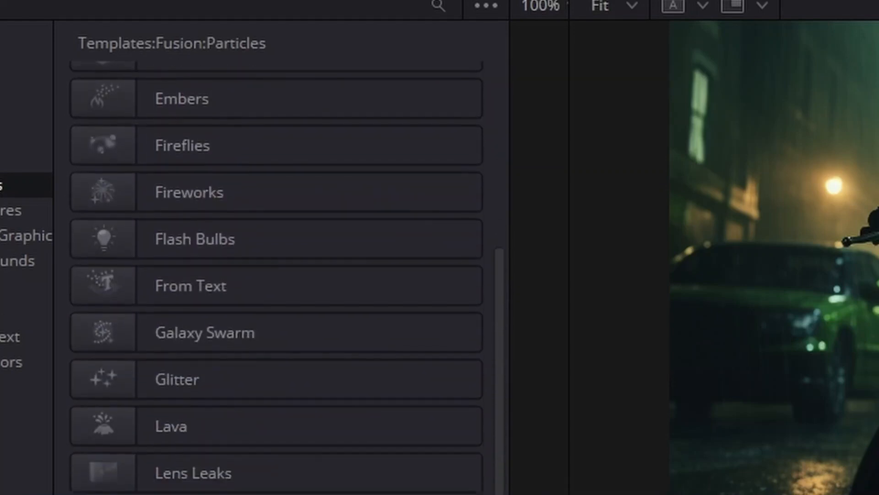
{"action": "scroll", "coordinate": [275, 272], "scroll_direction": "up", "scroll_amount": 8}
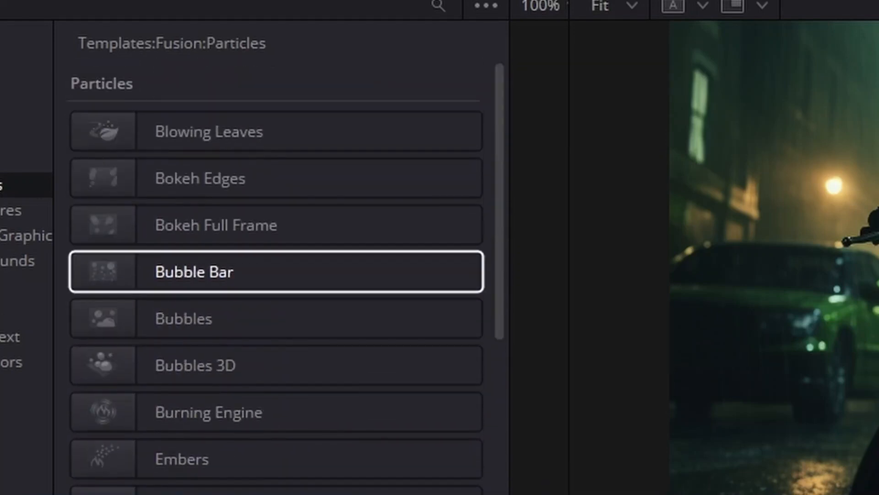
{"action": "scroll", "coordinate": [275, 316], "scroll_direction": "down", "scroll_amount": 5}
{"action": "scroll", "coordinate": [275, 458], "scroll_direction": "down", "scroll_amount": 3}
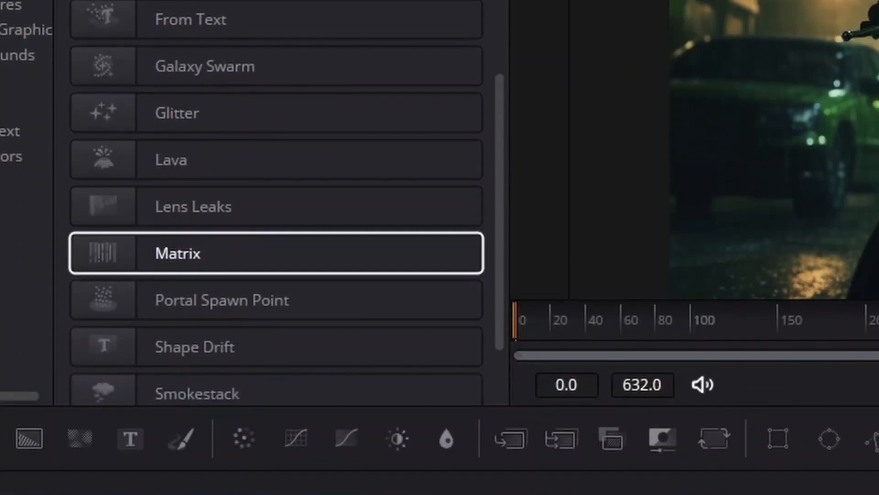
{"action": "left_click", "coordinate": [275, 254]}
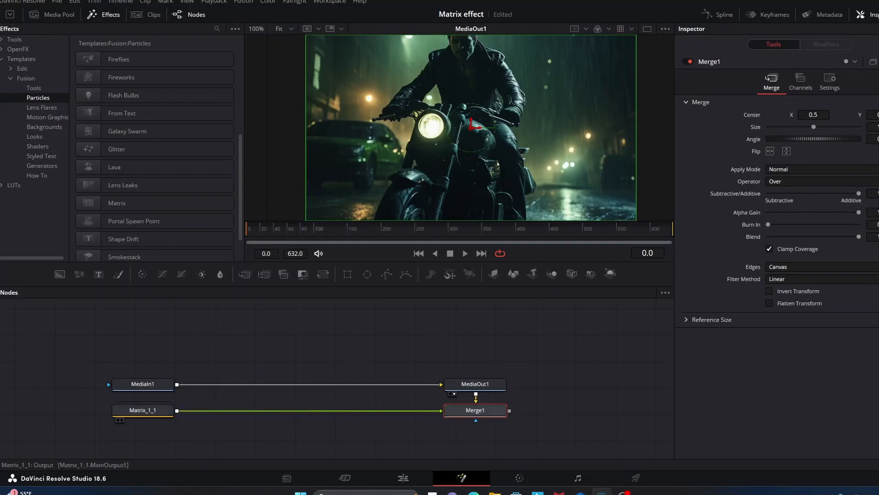
Spread the nodes into two rows, with MediaIn1 and MediaOut1 above Matrix_1_1 and Merge1.
{"action": "left_click_drag", "start_coordinate": [142, 383], "coordinate": [139, 357]}
{"action": "left_click_drag", "start_coordinate": [143, 410], "coordinate": [137, 416]}
{"action": "mouse_move", "coordinate": [217, 365]}
{"action": "left_mouse_down"}
{"action": "mouse_move", "coordinate": [222, 377]}
{"action": "mouse_move", "coordinate": [214, 376]}
{"action": "left_mouse_up"}
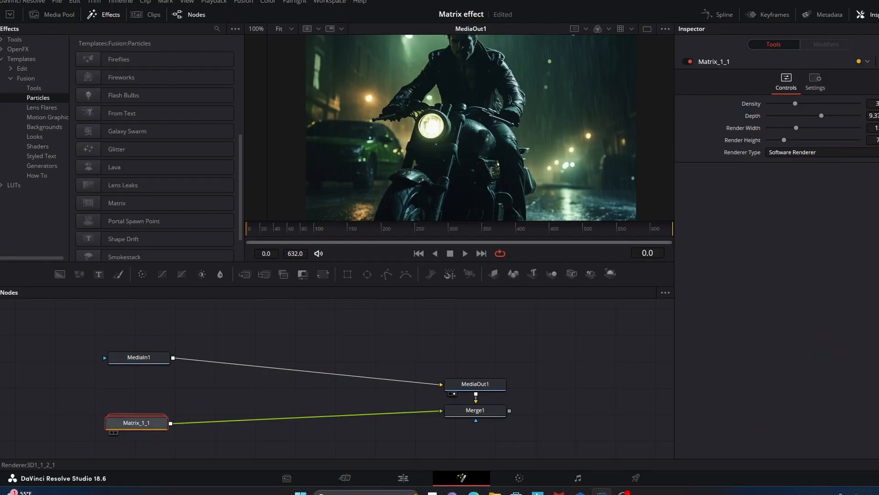
{"action": "left_click_drag", "start_coordinate": [137, 423], "coordinate": [136, 419]}
{"action": "left_click_drag", "start_coordinate": [475, 383], "coordinate": [480, 366]}
{"action": "left_click_drag", "start_coordinate": [475, 410], "coordinate": [484, 421]}
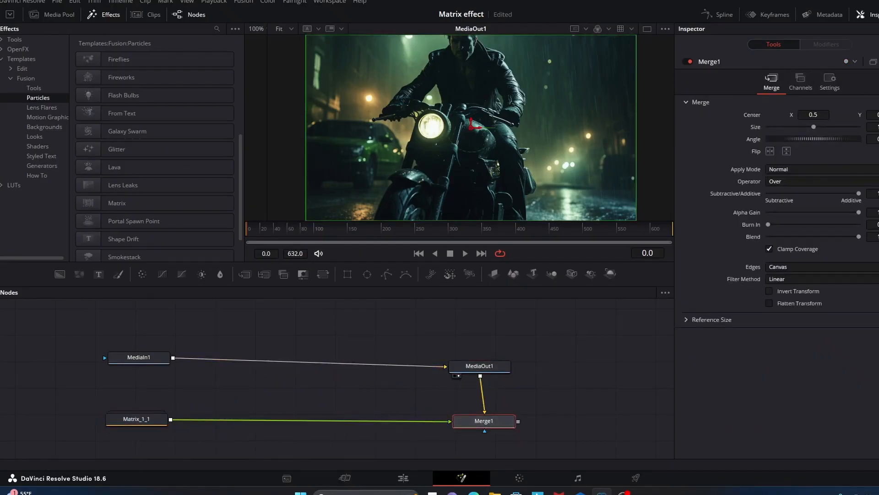
{"action": "left_click_drag", "start_coordinate": [139, 357], "coordinate": [138, 364]}
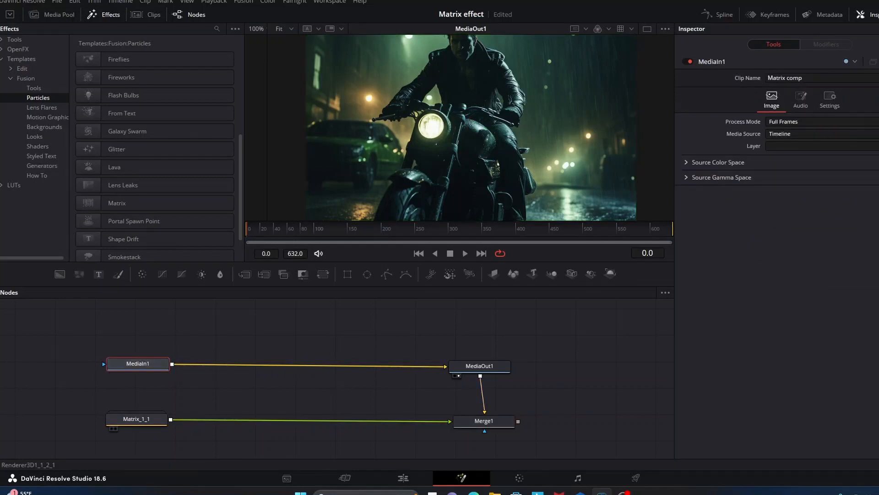
{"action": "left_click", "coordinate": [136, 419]}
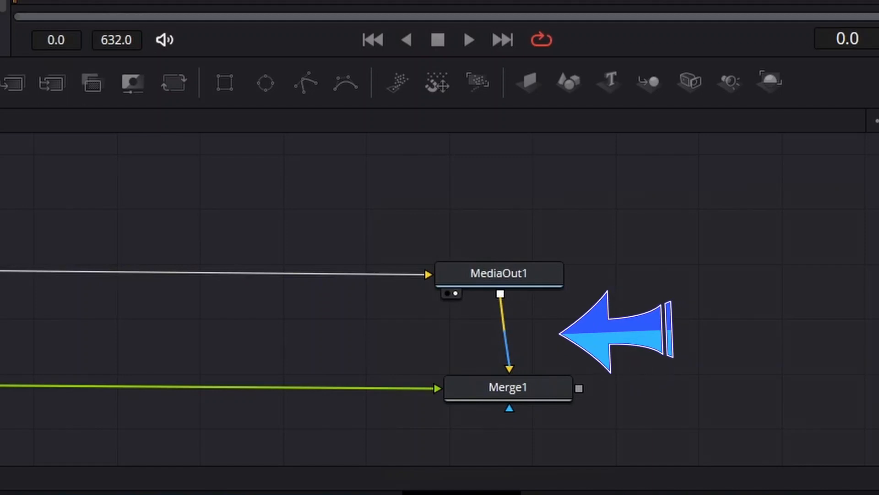
Remove the MediaOut1-to-Merge1 link and route MediaIn1 through Merge1's background input to MediaOut1.
{"action": "right_click", "coordinate": [506, 327]}
{"action": "left_click", "coordinate": [506, 329]}
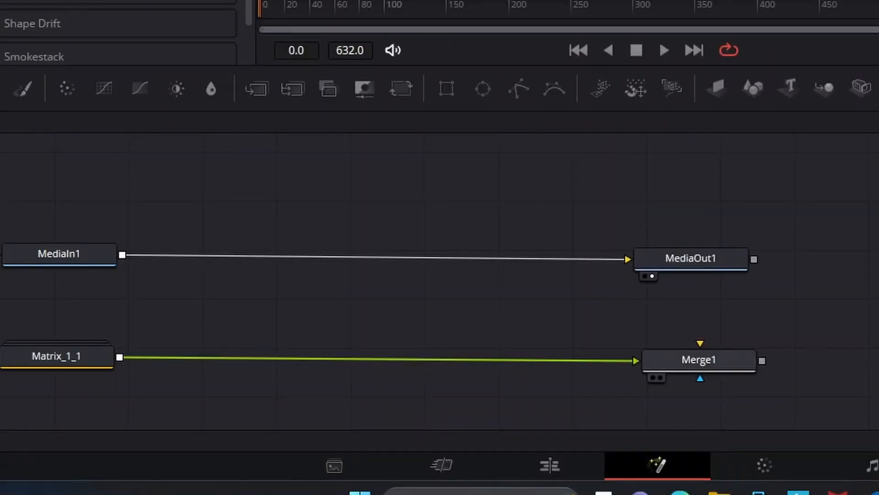
{"action": "left_click_drag", "start_coordinate": [698, 359], "coordinate": [439, 358]}
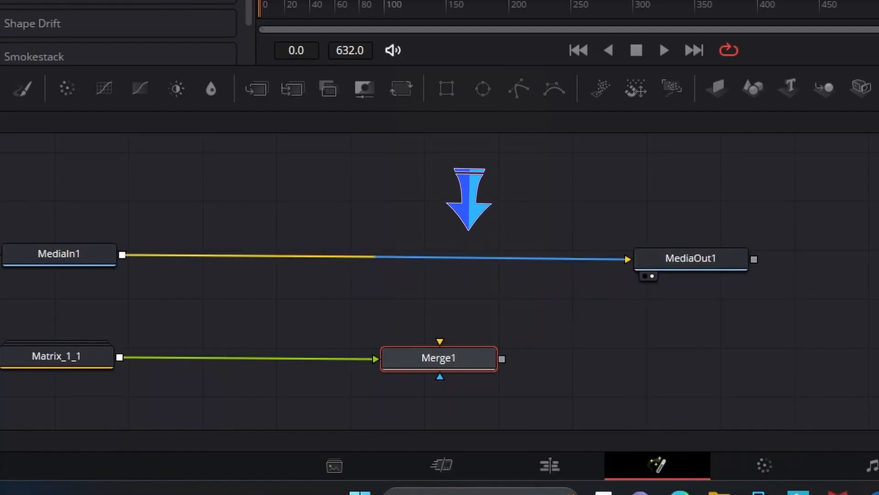
{"action": "left_click_drag", "start_coordinate": [623, 259], "coordinate": [440, 341]}
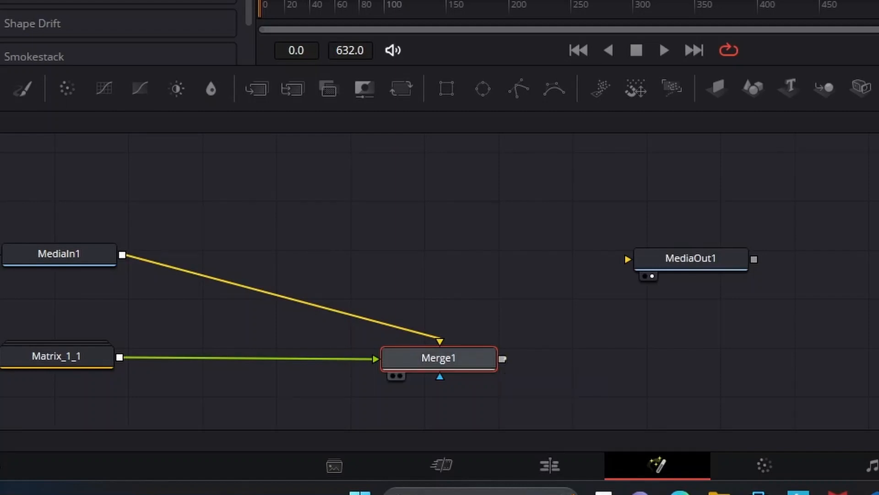
{"action": "left_click_drag", "start_coordinate": [503, 358], "coordinate": [627, 259]}
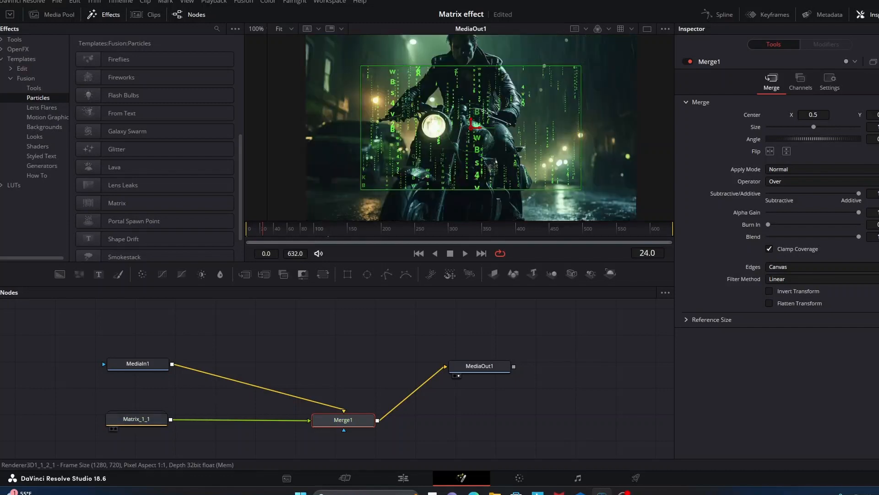
Set the Matrix_1_1 effect's density to about 26.2 and its depth to about 8.98.
{"action": "left_click", "coordinate": [137, 419]}
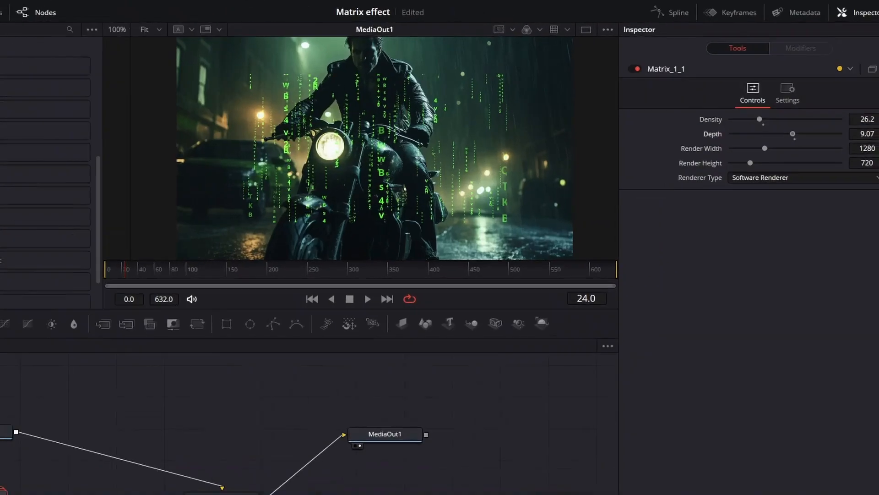
{"action": "left_click_drag", "start_coordinate": [793, 134], "coordinate": [791, 134]}
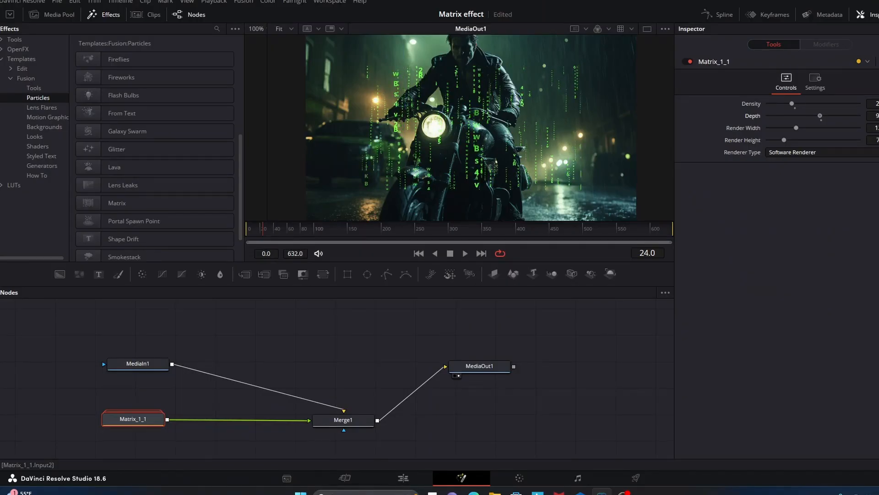
{"action": "left_click_drag", "start_coordinate": [819, 116], "coordinate": [819, 116]}
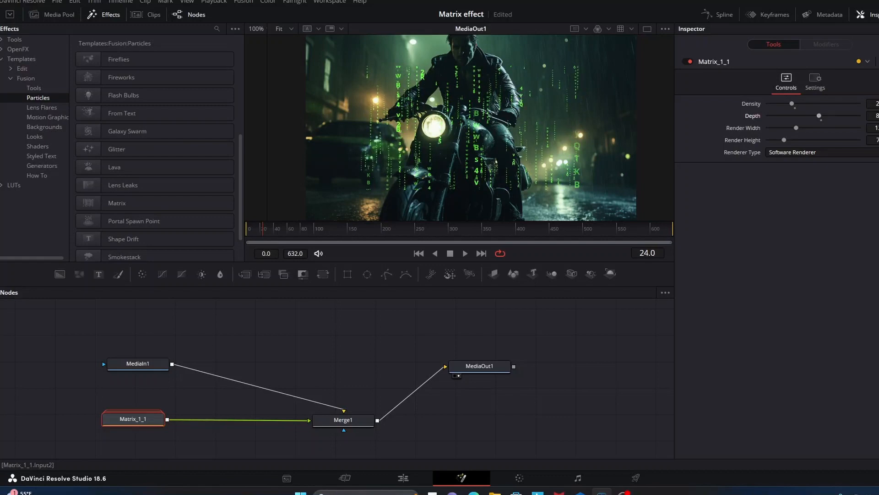
Widen the gap between Matrix_1_1 and Merge1, shifting MediaIn1 along with Matrix_1_1.
{"action": "left_click_drag", "start_coordinate": [133, 418], "coordinate": [115, 418]}
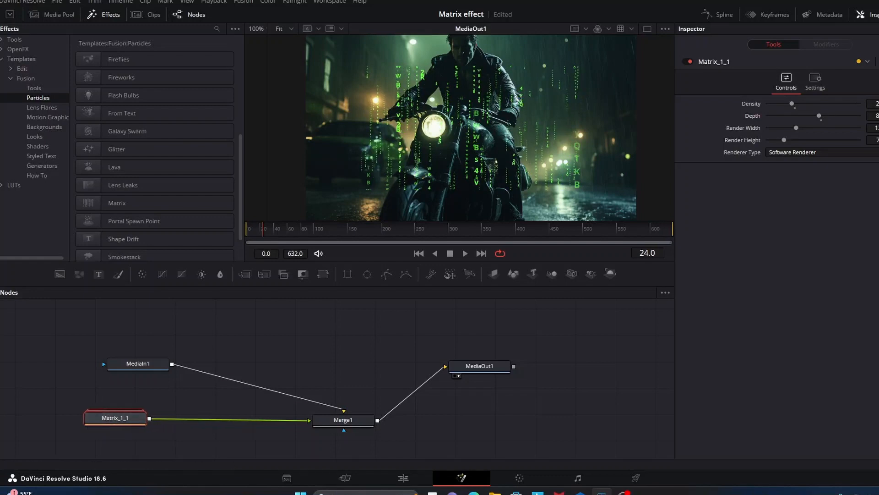
{"action": "left_click_drag", "start_coordinate": [138, 362], "coordinate": [120, 362]}
{"action": "left_click_drag", "start_coordinate": [343, 420], "coordinate": [365, 419]}
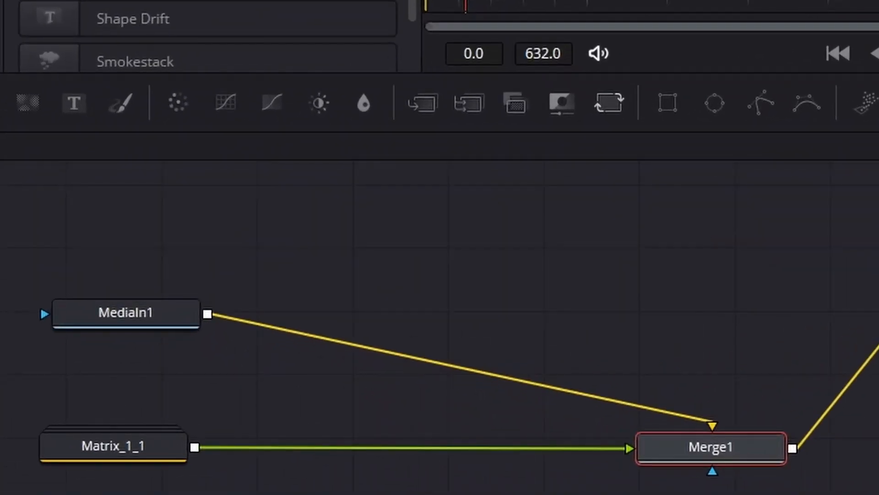
Insert a Transform node between Matrix_1_1 and Merge1 and enlarge its size until the code covers the whole frame.
{"action": "left_click_drag", "start_coordinate": [609, 102], "coordinate": [418, 446]}
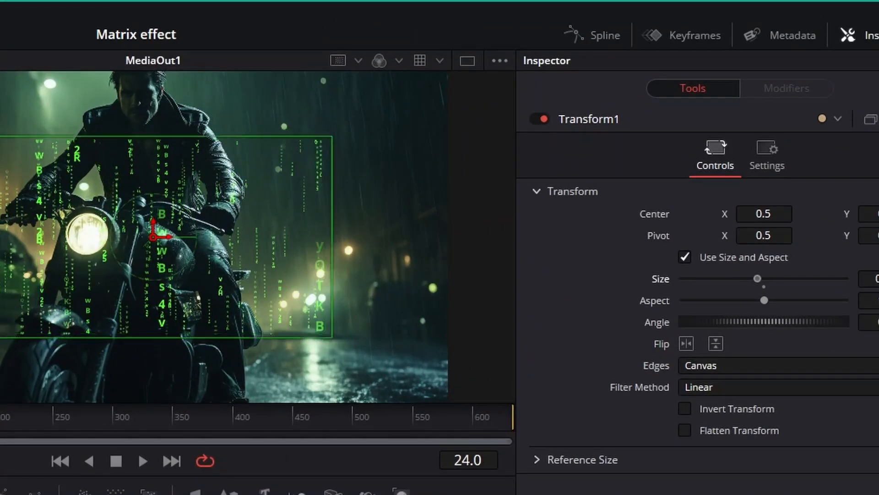
{"action": "left_click_drag", "start_coordinate": [758, 278], "coordinate": [775, 278]}
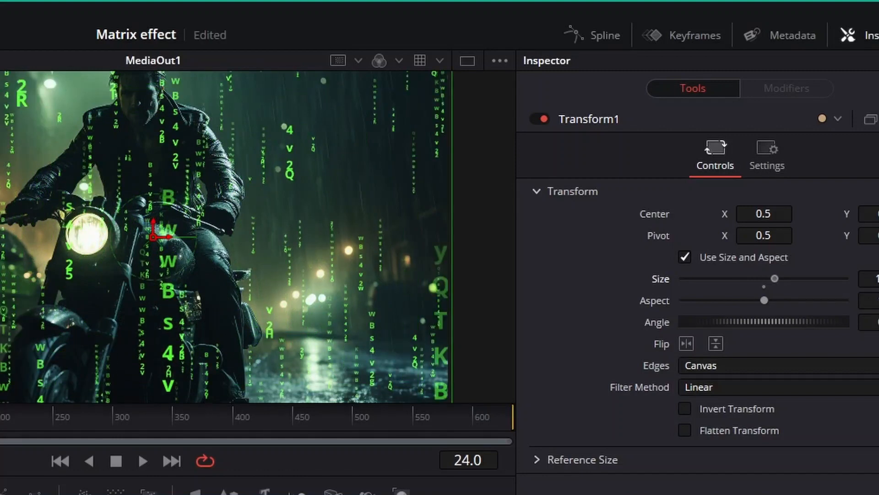
{"action": "left_click_drag", "start_coordinate": [775, 279], "coordinate": [772, 278]}
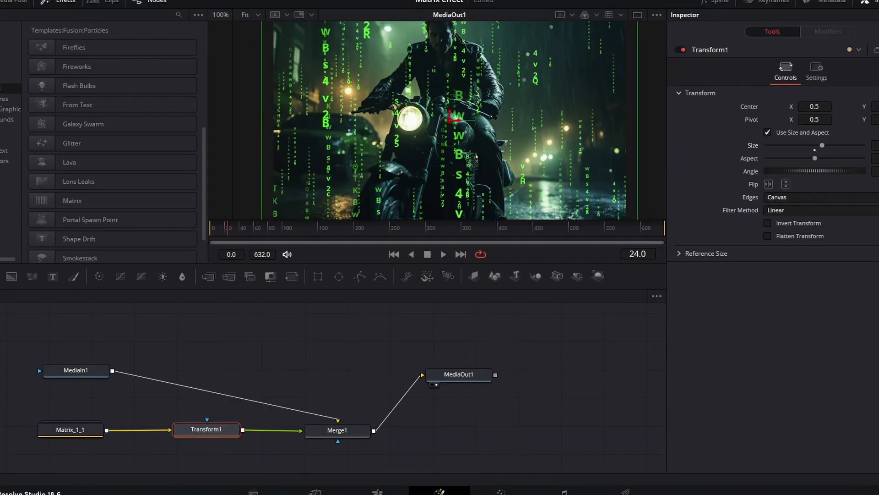
Rearrange the five nodes to leave a wide gap between Matrix_1_1 and Transform1.
{"action": "left_click_drag", "start_coordinate": [338, 430], "coordinate": [386, 429]}
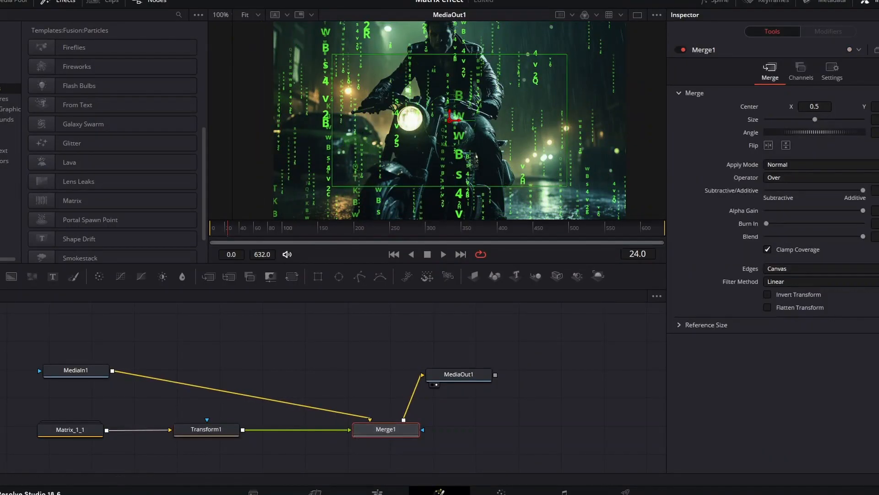
{"action": "left_click_drag", "start_coordinate": [459, 374], "coordinate": [536, 360]}
{"action": "left_click_drag", "start_coordinate": [75, 370], "coordinate": [174, 342]}
{"action": "left_click_drag", "start_coordinate": [206, 429], "coordinate": [243, 436]}
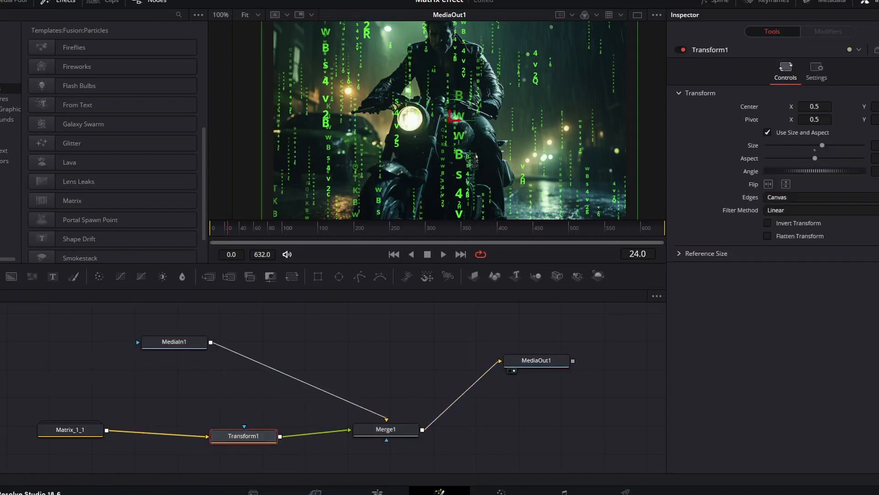
{"action": "left_click_drag", "start_coordinate": [71, 429], "coordinate": [26, 436]}
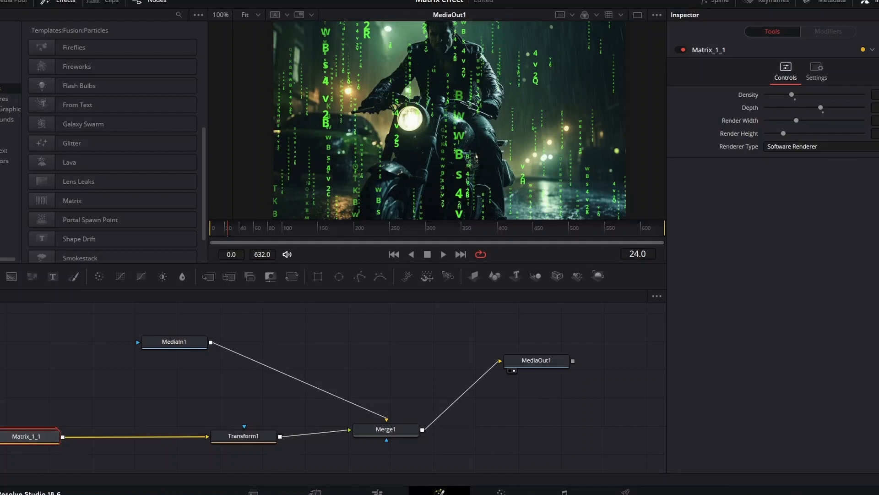
Add a Glow (Glo) node and insert it into the connection between Matrix_1_1 and Transform1.
{"action": "left_click", "coordinate": [120, 393]}
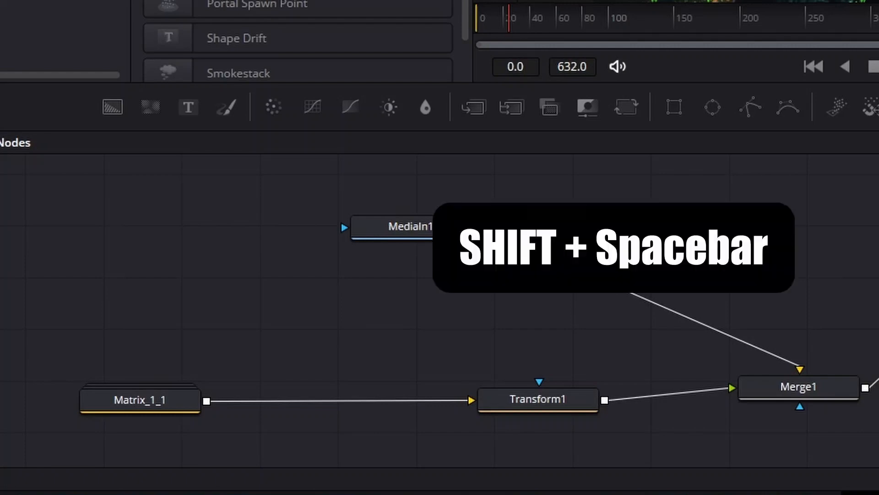
{"action": "key", "text": "shift+space"}
{"action": "type", "text": "glow"}
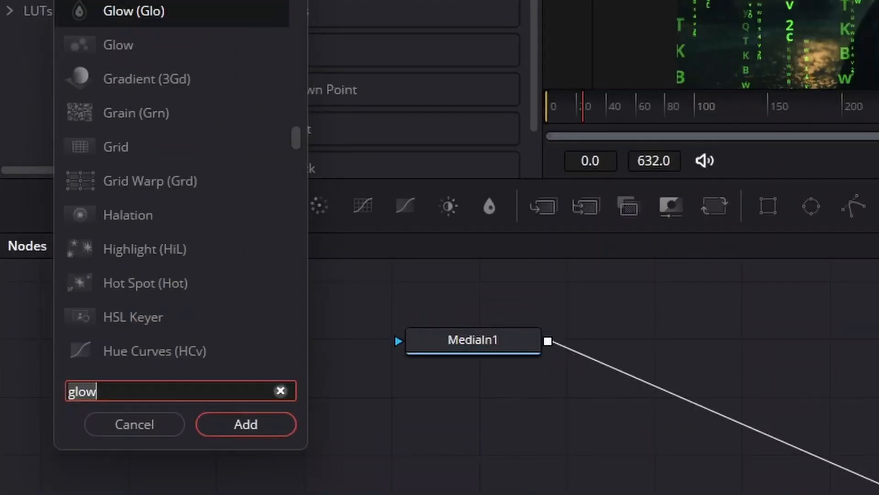
{"action": "key", "text": "Return"}
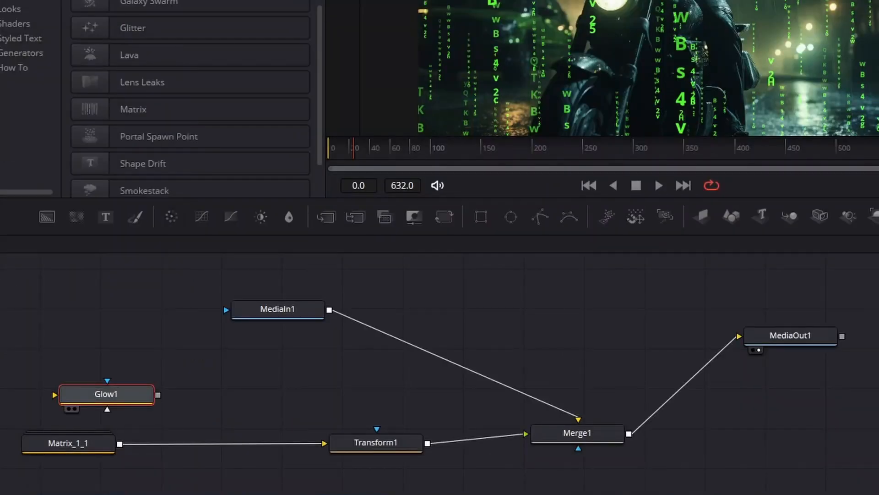
{"action": "left_click_drag", "start_coordinate": [179, 384], "coordinate": [220, 442]}
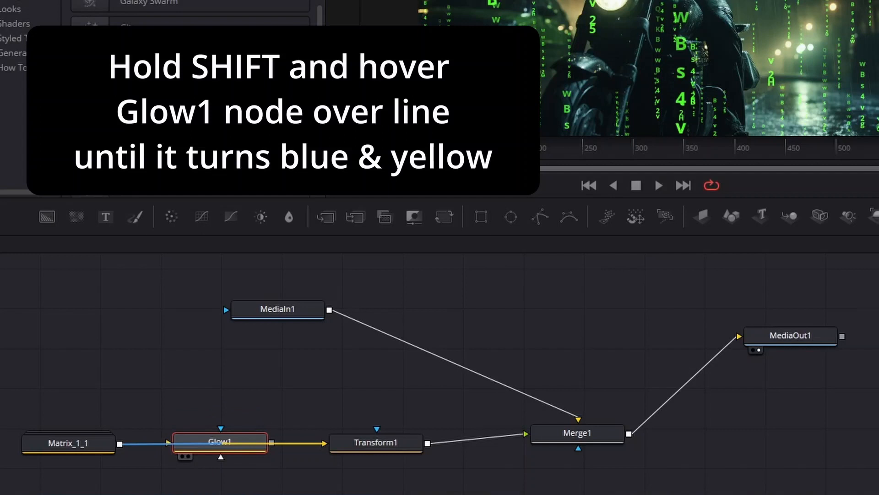
{"action": "left_click_drag", "start_coordinate": [220, 442], "coordinate": [220, 442]}
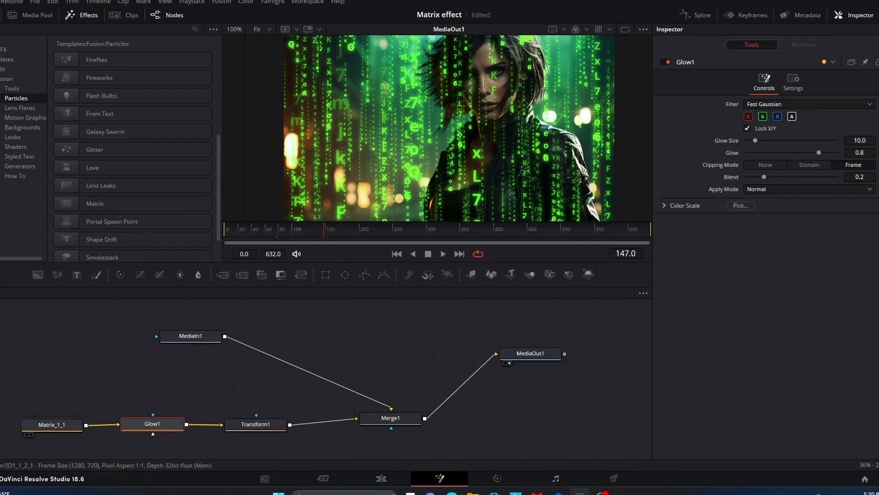
Display the Matrix_1_1 node's controls.
{"action": "left_click", "coordinate": [51, 425]}
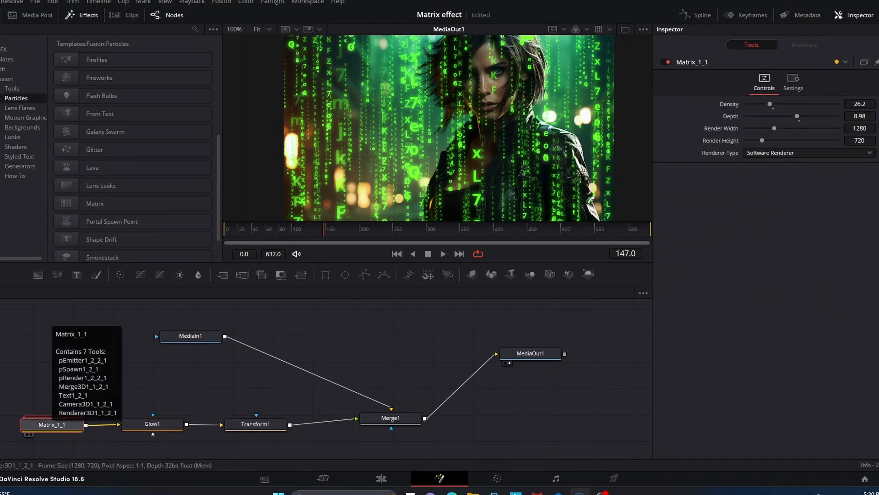